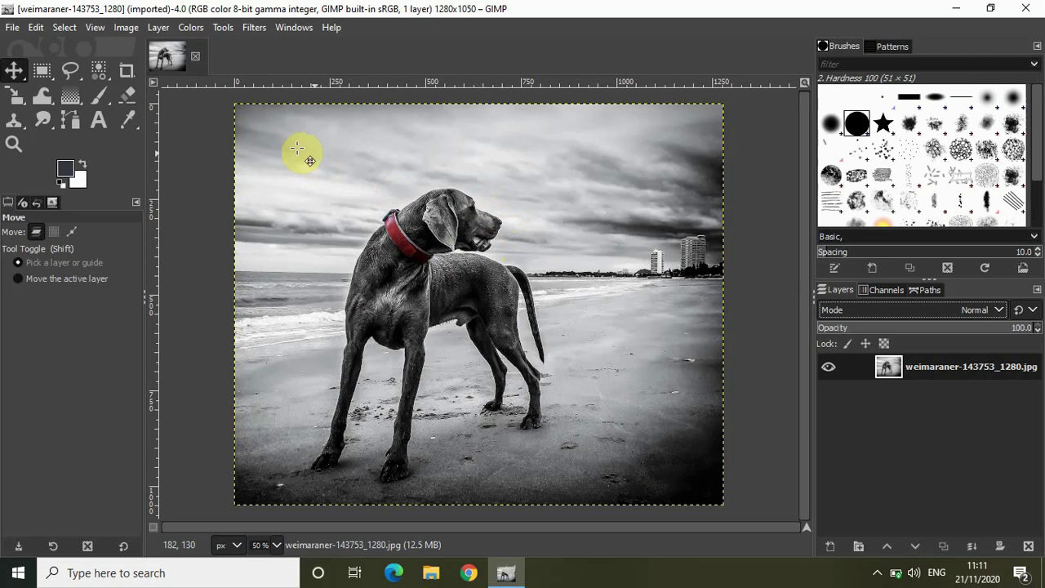
Start a new image with width and height both set to 1080 pixels
click(10, 27)
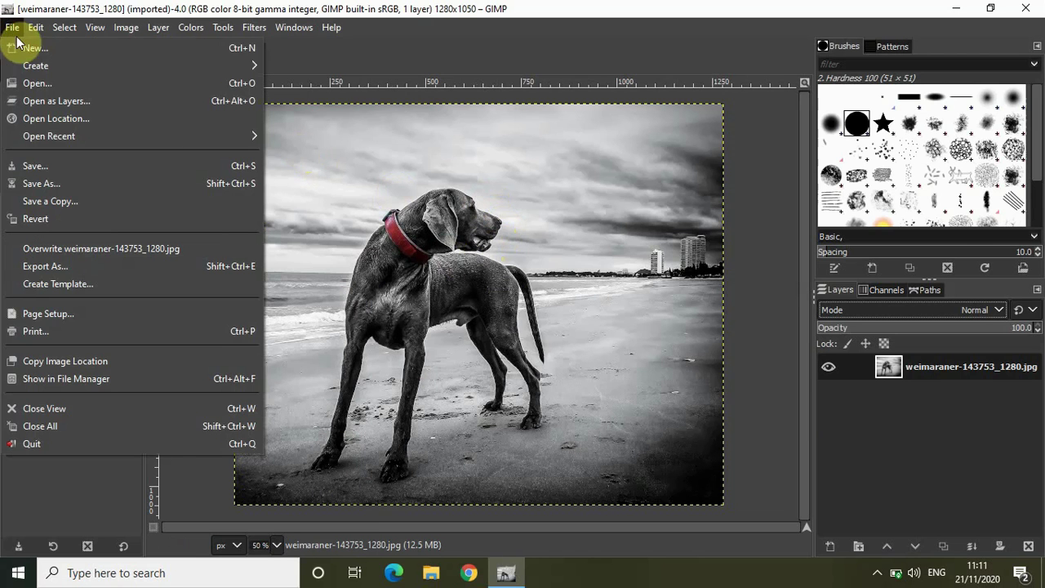
click(27, 52)
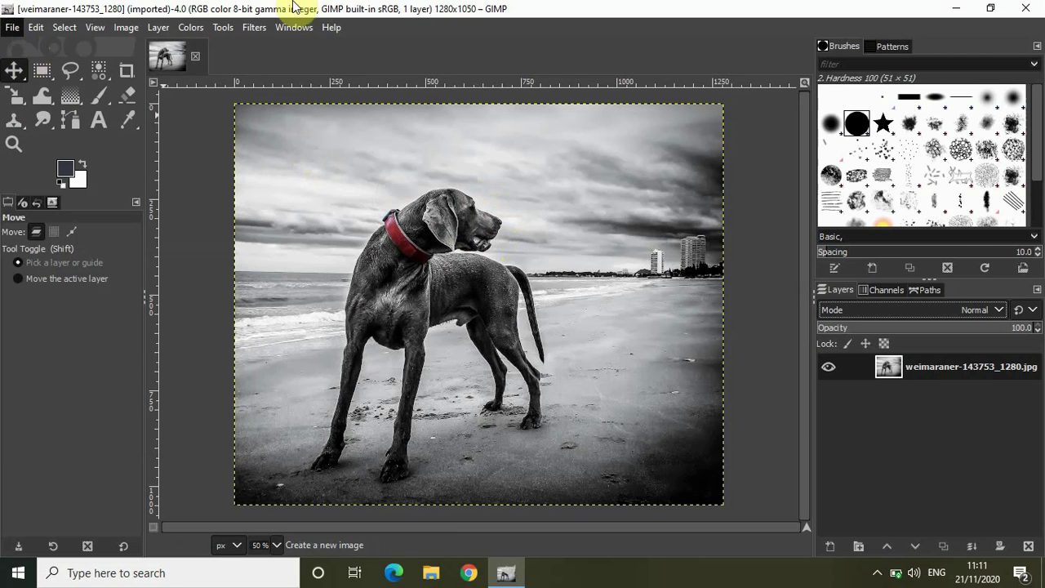
click(338, 152)
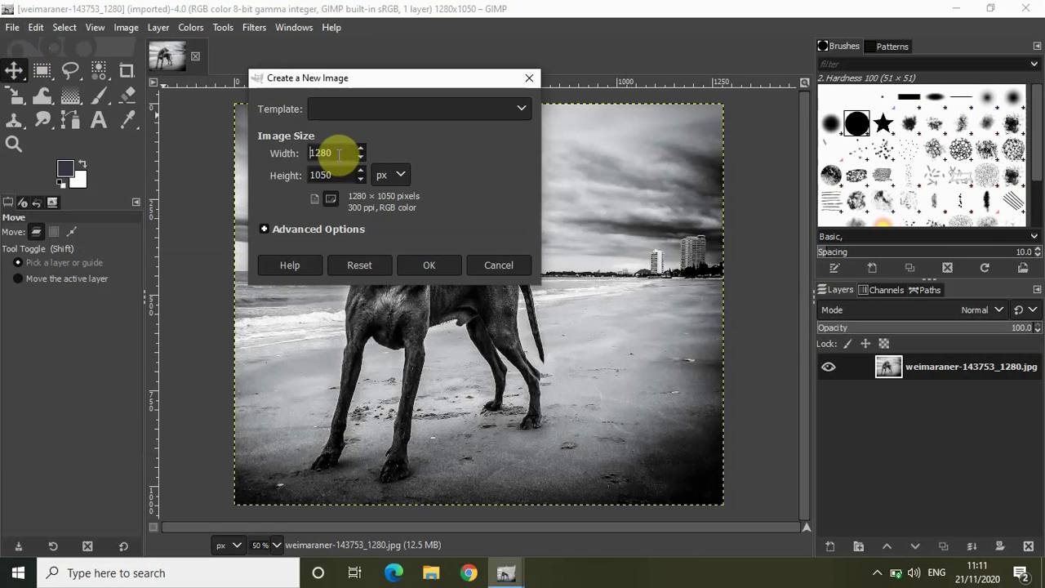
click(338, 153)
key(BackSpace)
key(BackSpace)
key(BackSpace)
key(BackSpace)
text(1080)
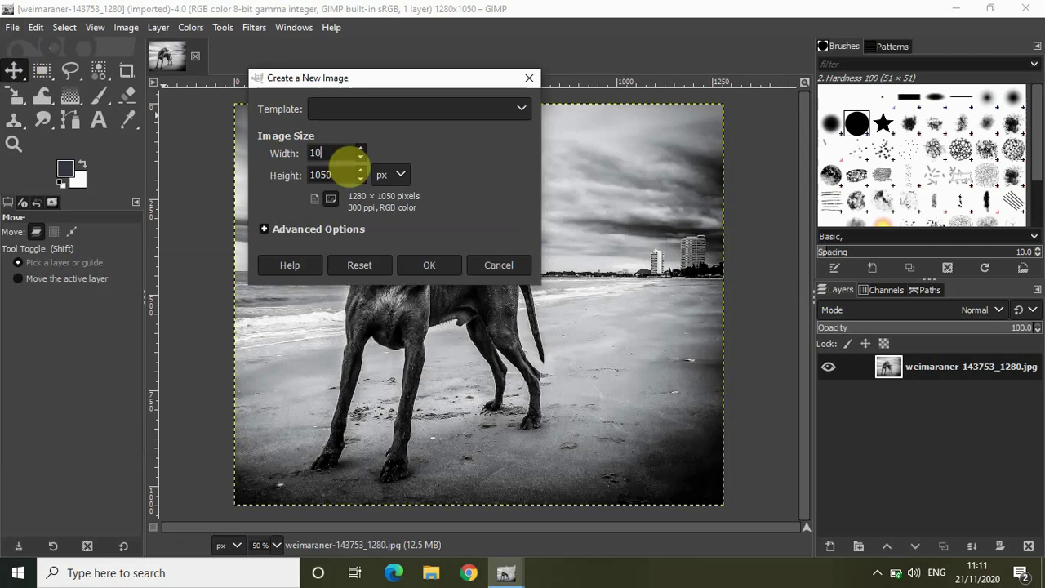
click(340, 175)
key(BackSpace)
key(BackSpace)
text(80)
Set the new image's Fill with option to Transparency and create it
click(329, 233)
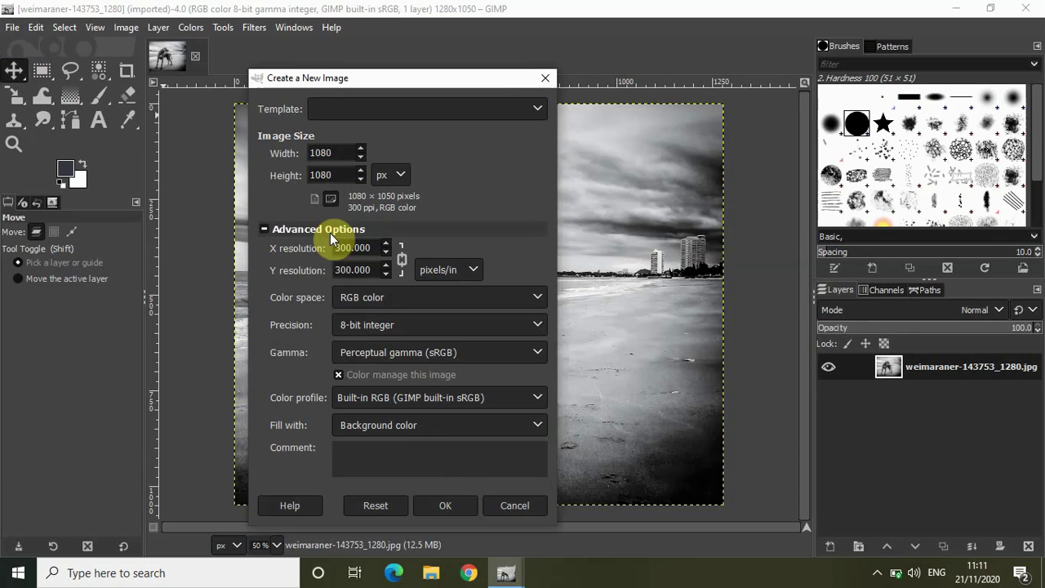
click(427, 422)
click(404, 504)
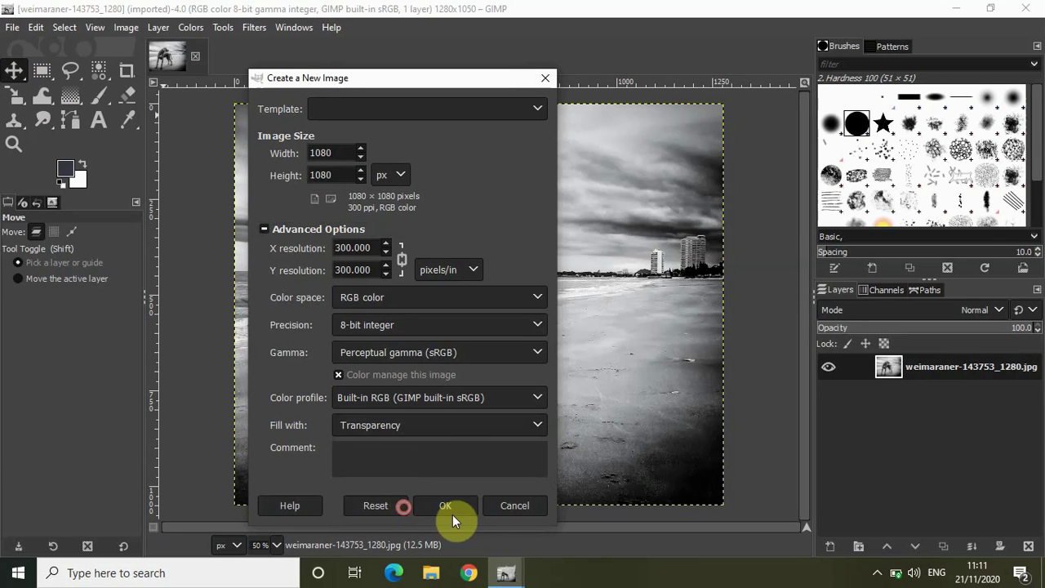
click(445, 506)
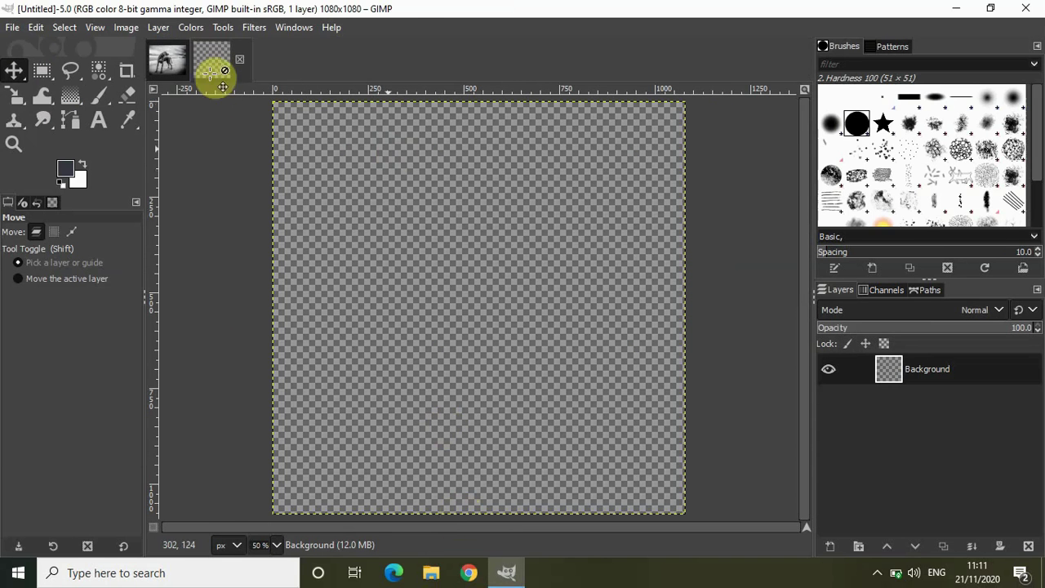
Back on the weimaraner photo, place the first Paths tool anchor at the dog's front paw
click(164, 62)
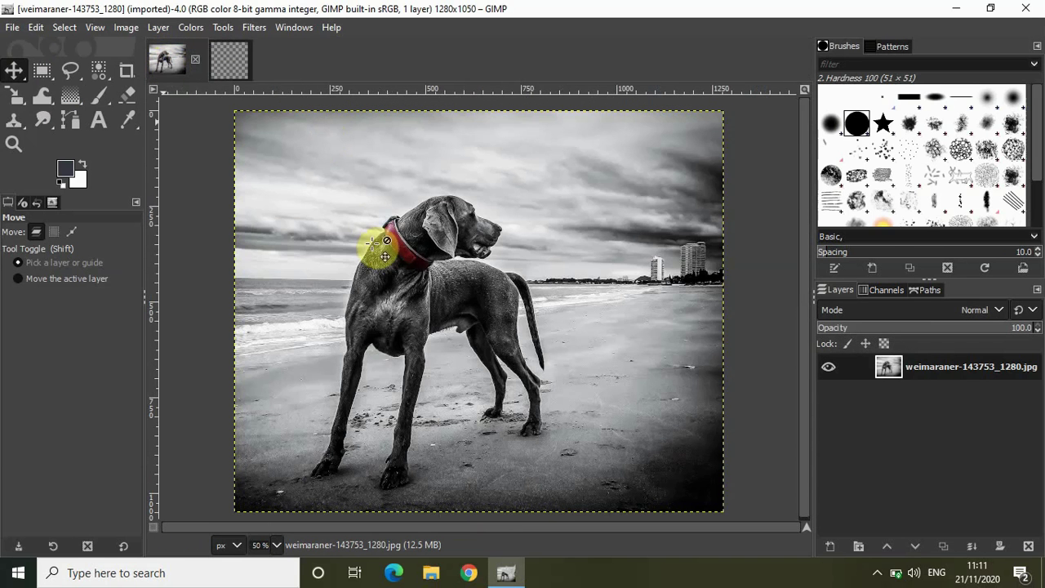
click(64, 124)
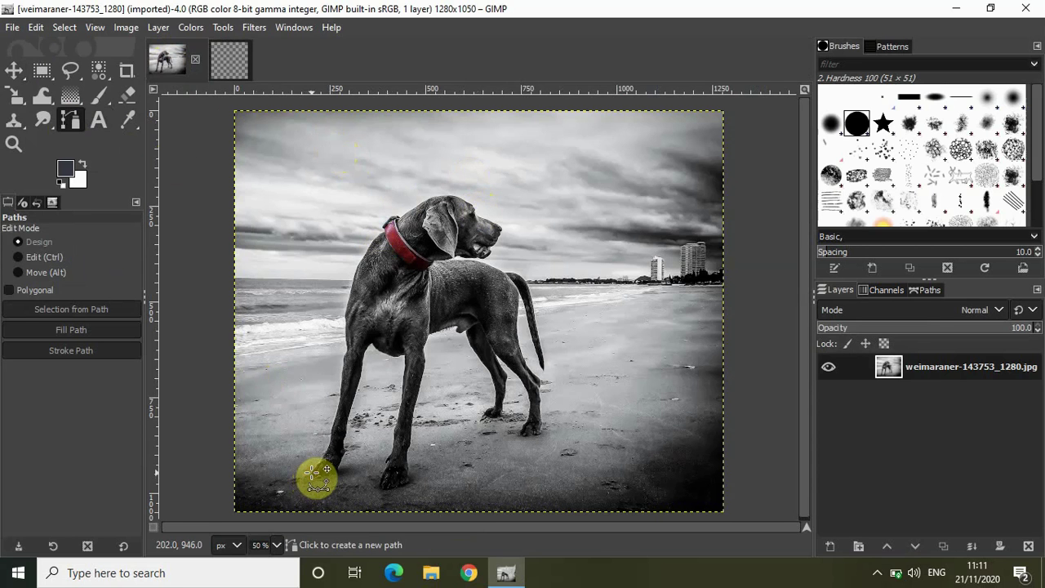
click(312, 472)
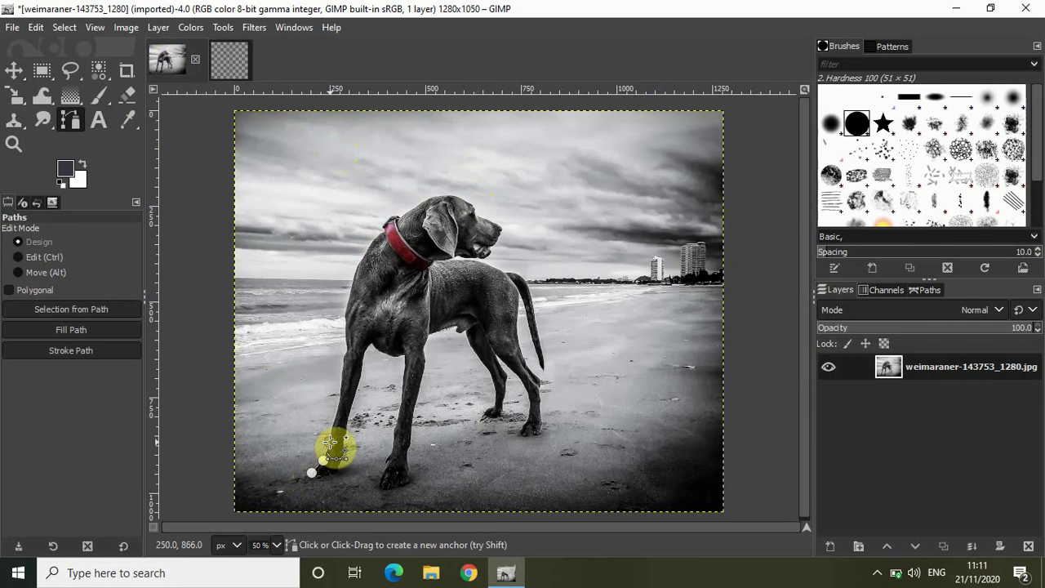
Trace anchors up the front leg, chest and neck, over the head, around the muzzle to the throat
click(323, 461)
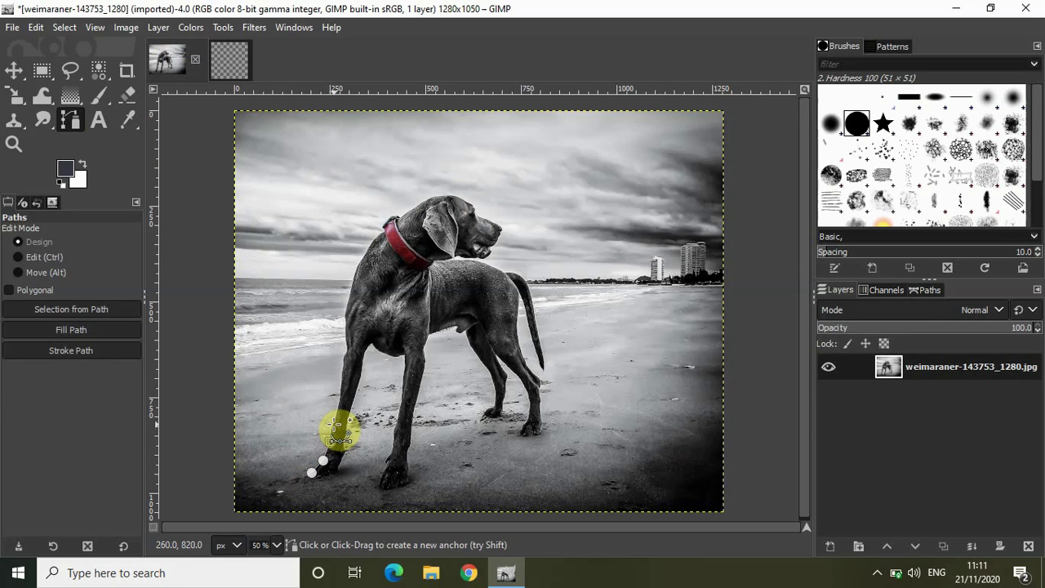
click(330, 442)
click(333, 424)
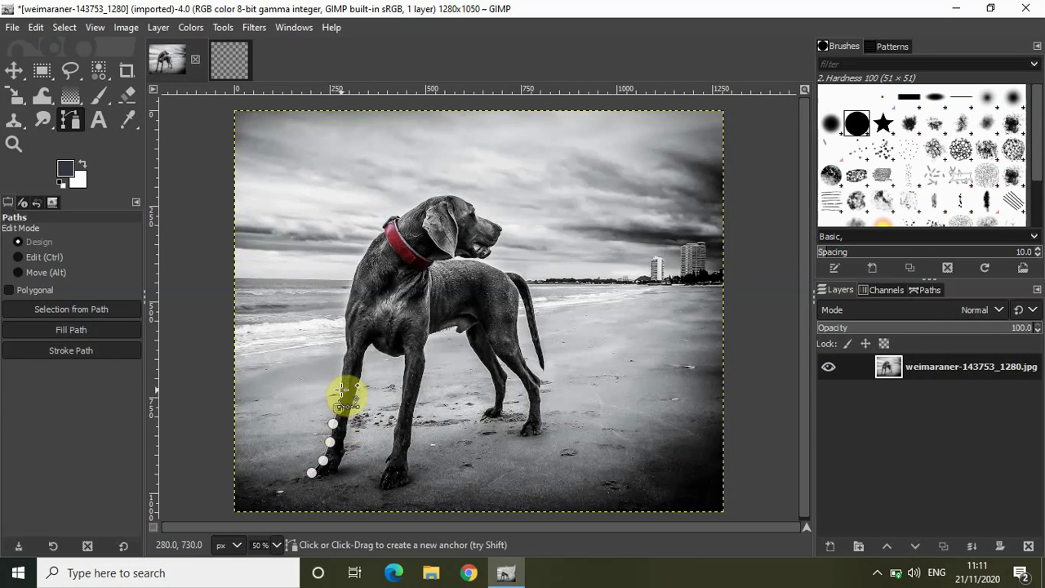
click(338, 407)
click(340, 390)
click(341, 372)
click(347, 352)
click(345, 328)
click(347, 312)
click(350, 290)
click(354, 271)
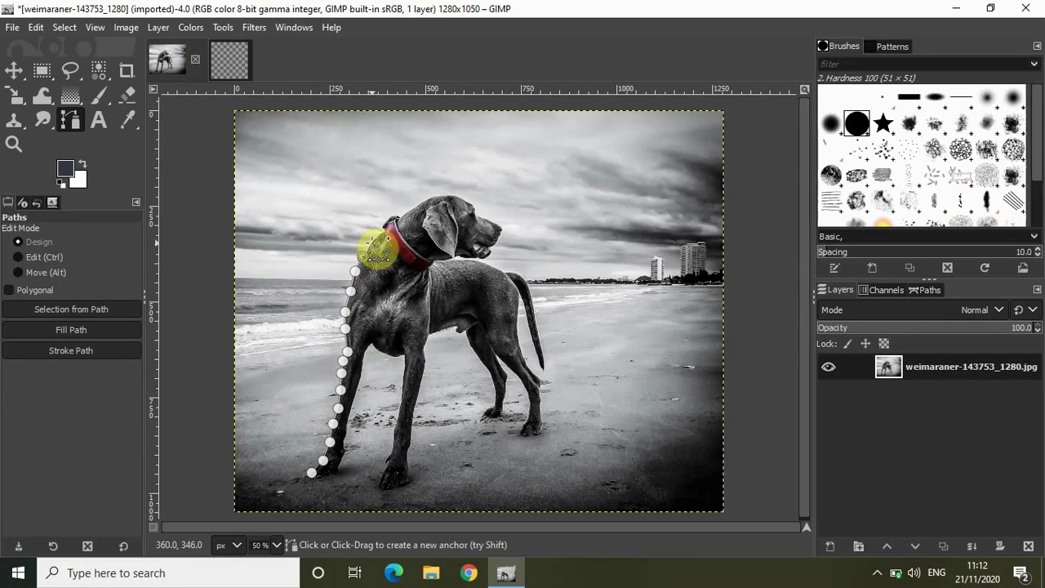
click(363, 256)
click(373, 244)
click(383, 229)
click(395, 218)
click(412, 208)
click(427, 200)
click(448, 195)
click(460, 199)
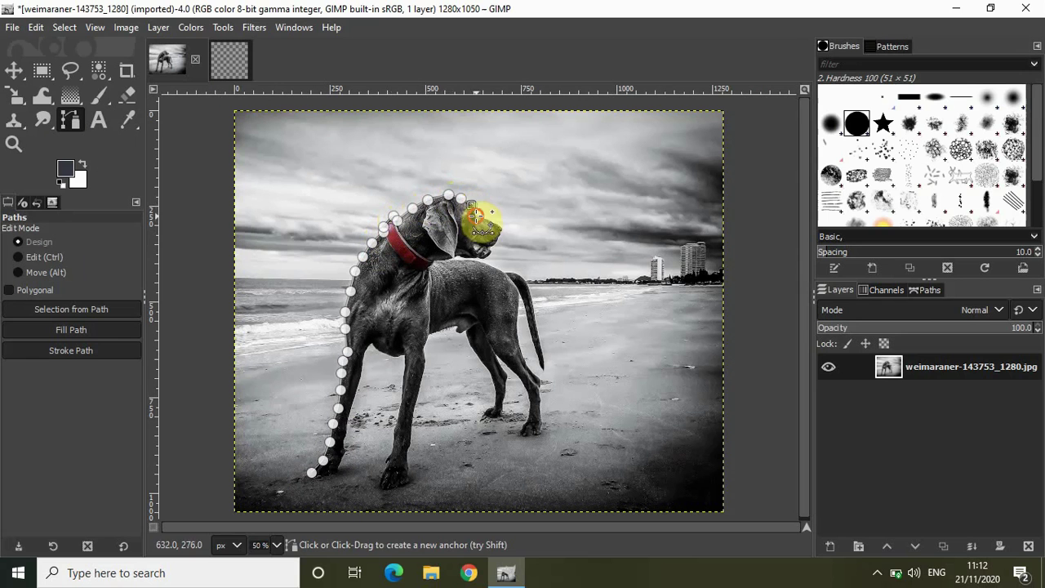
click(476, 216)
click(501, 224)
click(501, 232)
click(494, 243)
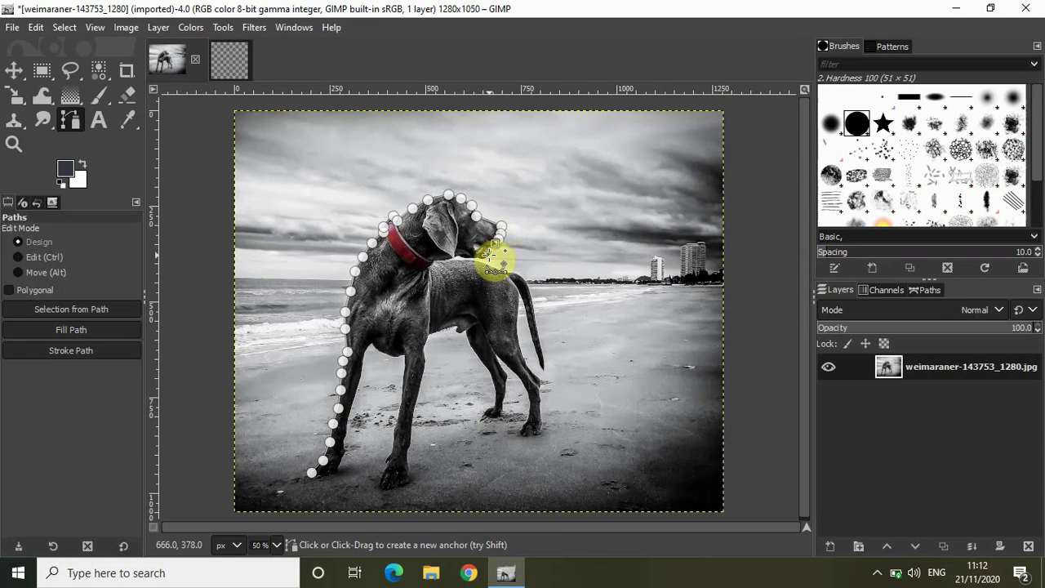
click(487, 254)
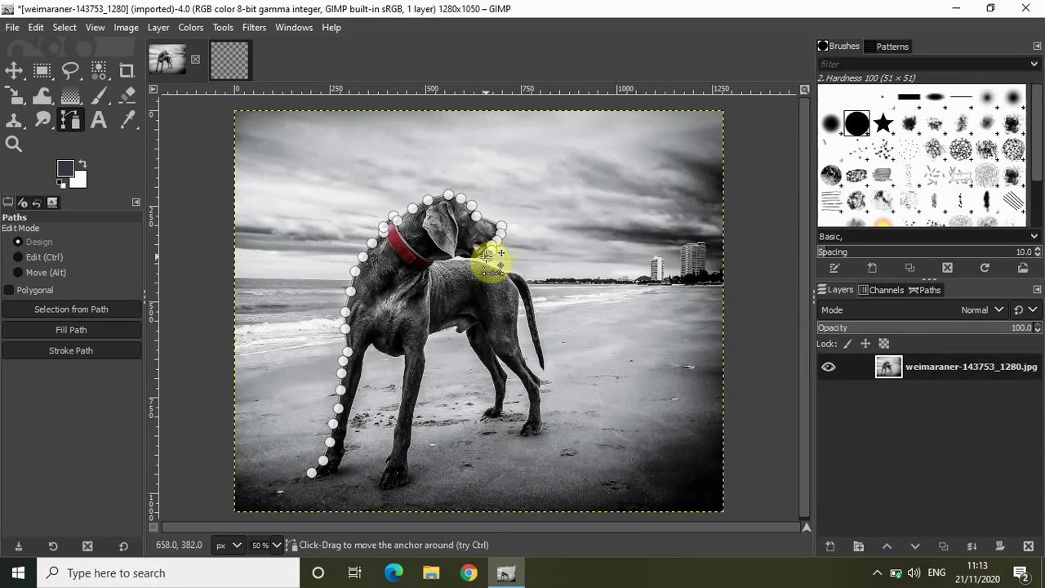
click(480, 257)
click(469, 256)
click(459, 256)
Trace along the dog's back, down the tail and around both hind legs and paws
click(488, 264)
click(497, 269)
click(504, 271)
click(515, 272)
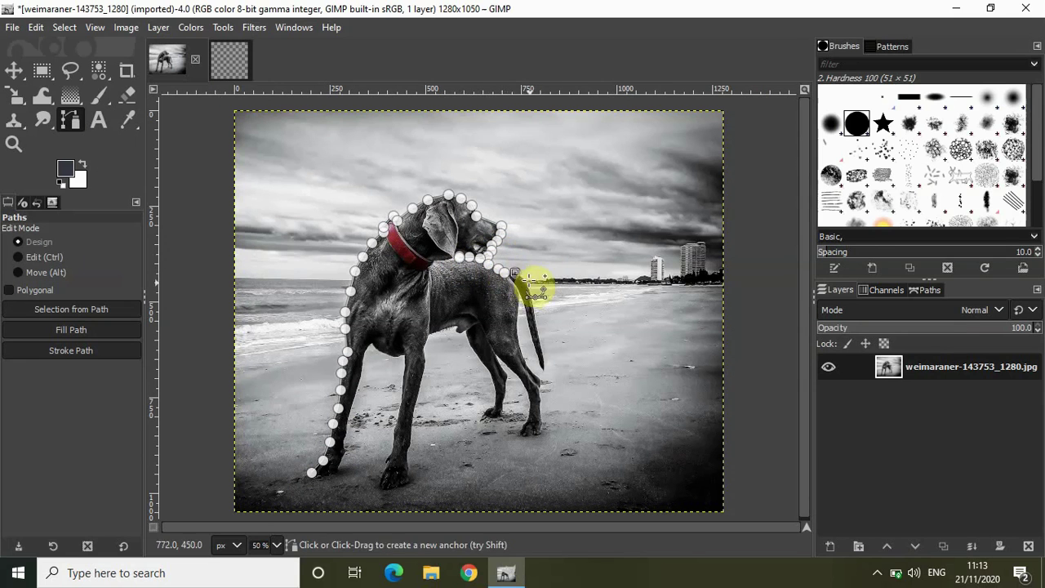
click(526, 278)
click(531, 289)
click(534, 302)
click(535, 316)
click(541, 348)
click(543, 368)
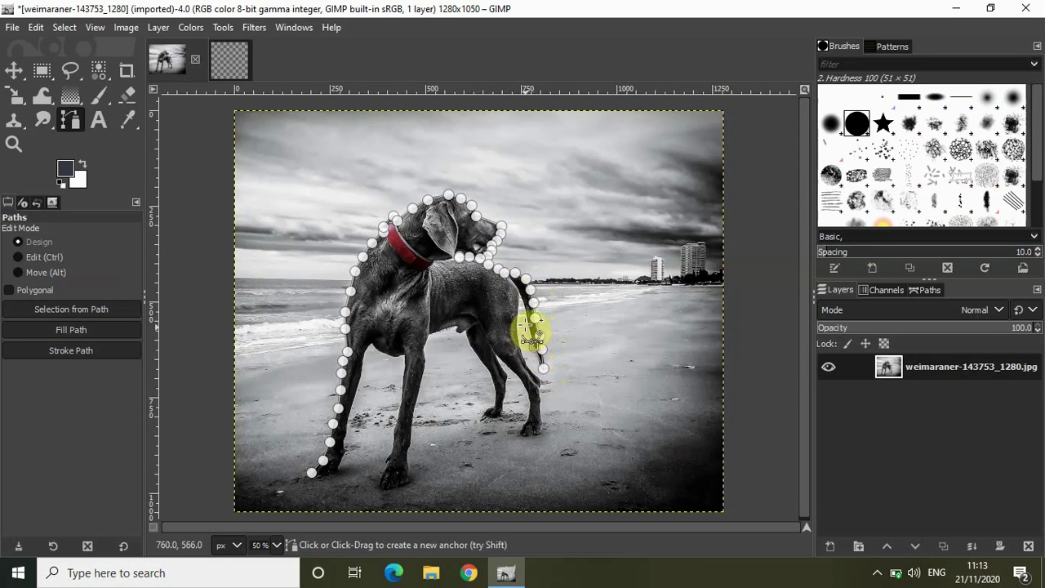
click(519, 294)
click(519, 304)
click(519, 314)
click(522, 327)
click(519, 341)
click(522, 354)
click(528, 367)
click(539, 378)
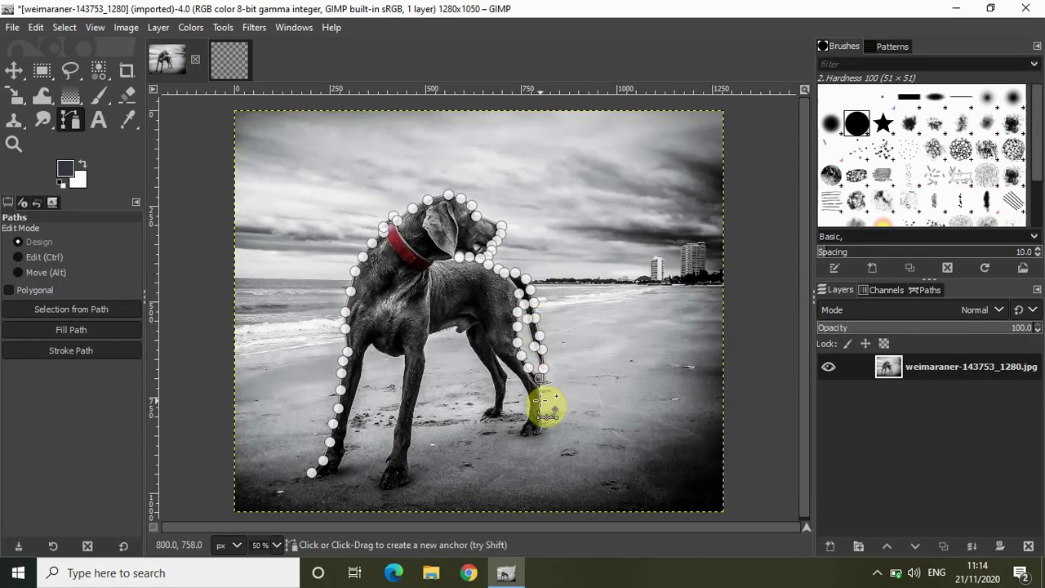
click(540, 392)
click(540, 406)
click(541, 417)
click(539, 433)
click(520, 436)
click(528, 426)
click(528, 413)
click(519, 380)
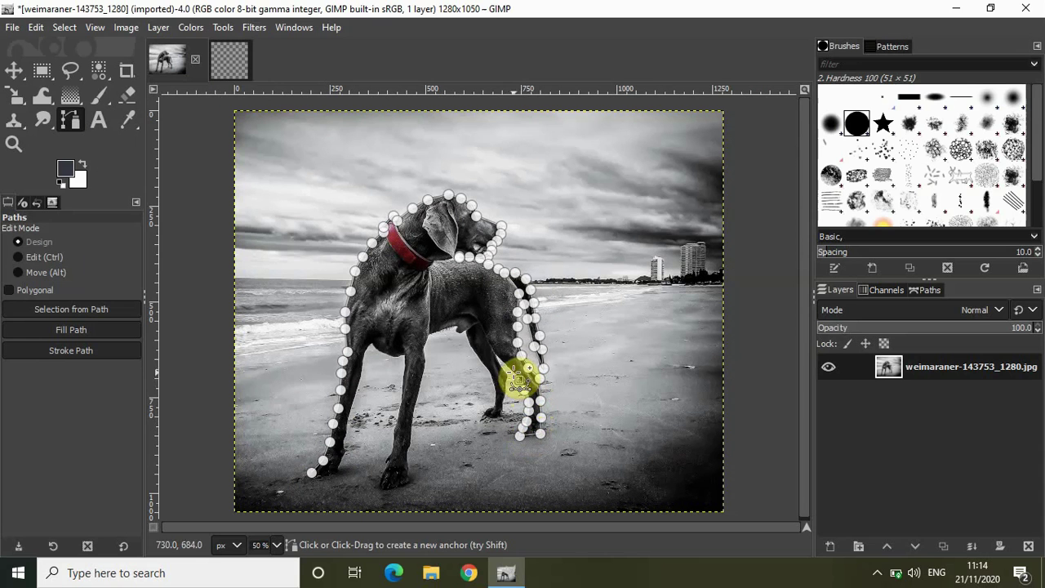
click(506, 366)
click(495, 355)
click(508, 406)
click(485, 417)
click(500, 398)
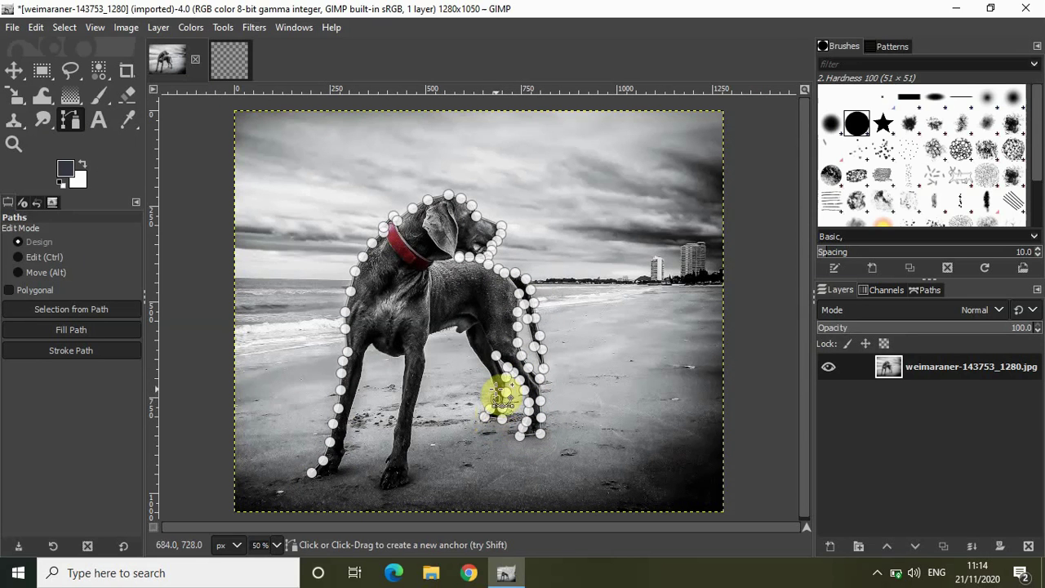
click(494, 387)
click(491, 375)
click(484, 364)
Trace the belly and front legs back down to the paw, closing the path at the first anchor
click(473, 354)
click(466, 332)
click(455, 328)
click(430, 334)
click(425, 357)
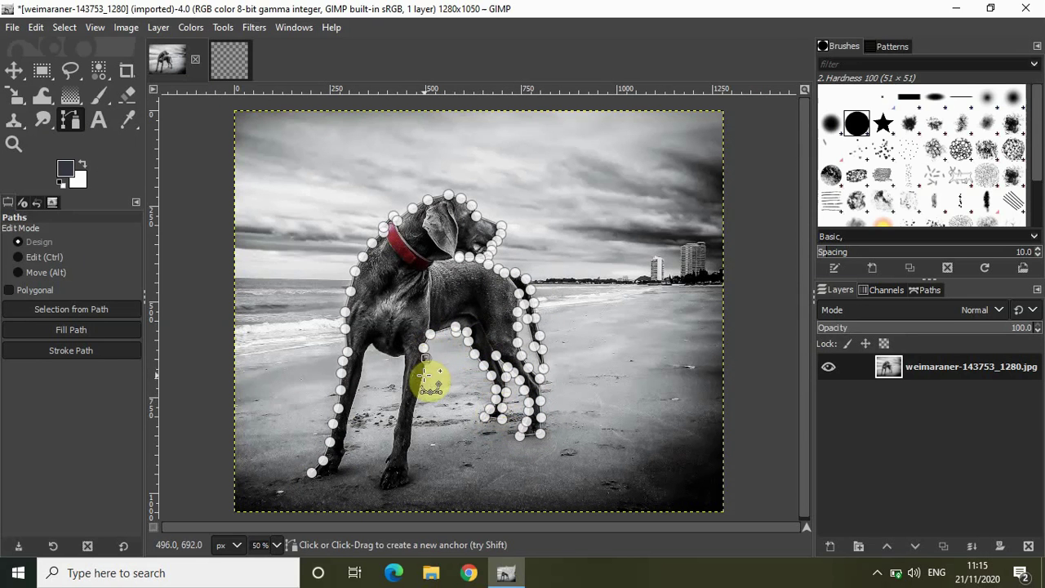
click(422, 378)
click(416, 399)
click(413, 419)
click(410, 442)
click(407, 451)
click(409, 473)
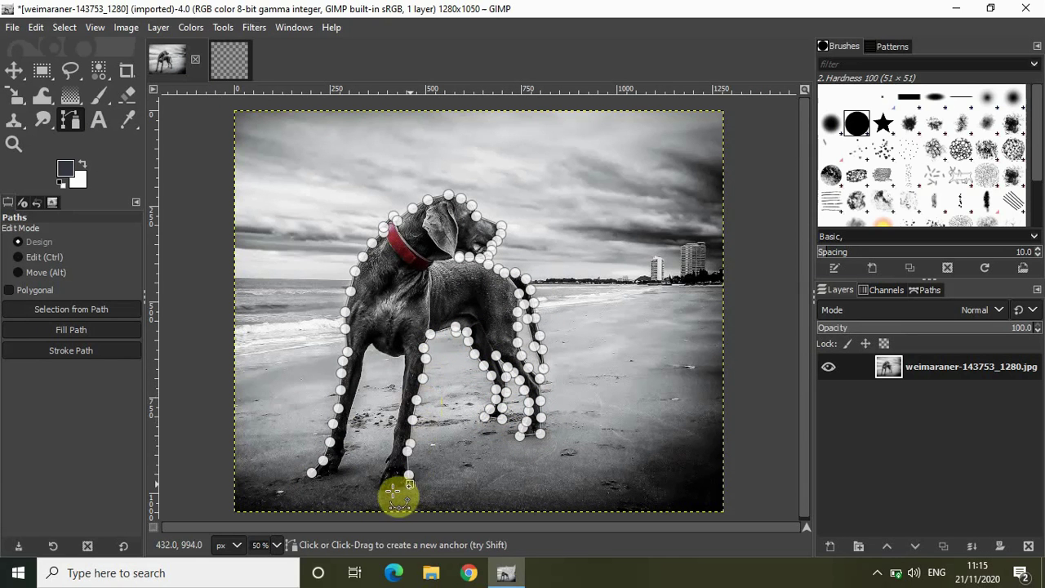
click(409, 484)
click(389, 489)
click(380, 485)
click(388, 461)
click(394, 437)
click(399, 412)
click(402, 384)
click(404, 356)
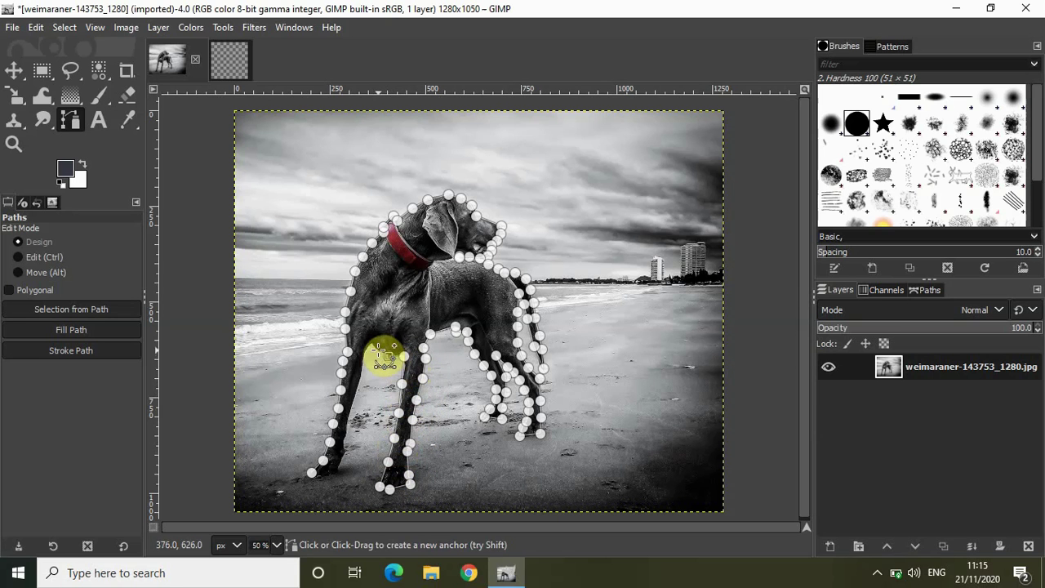
click(381, 353)
click(363, 353)
click(362, 365)
click(357, 377)
click(351, 399)
click(346, 419)
click(346, 441)
click(337, 474)
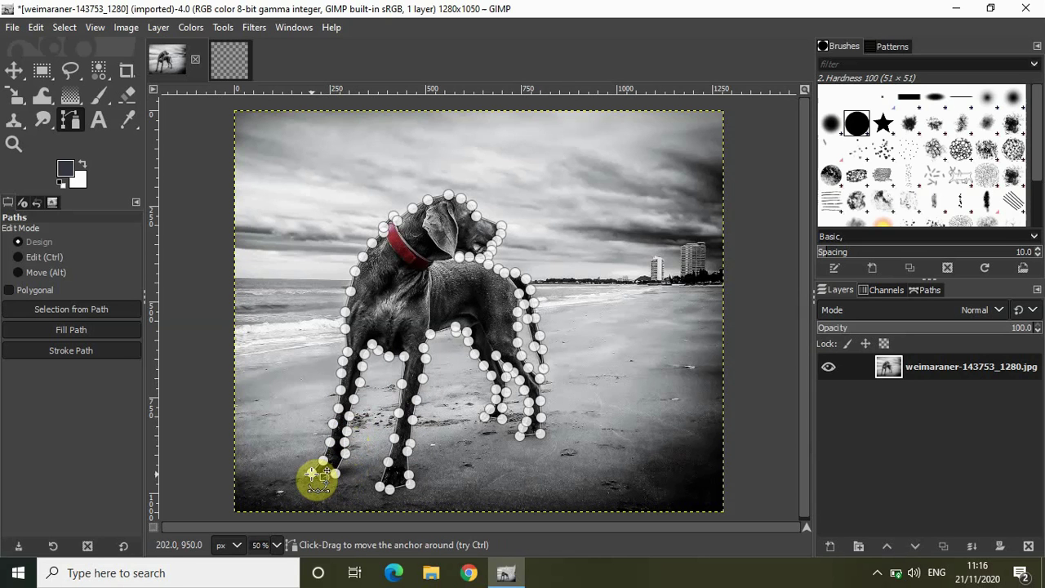
key(ctrl)
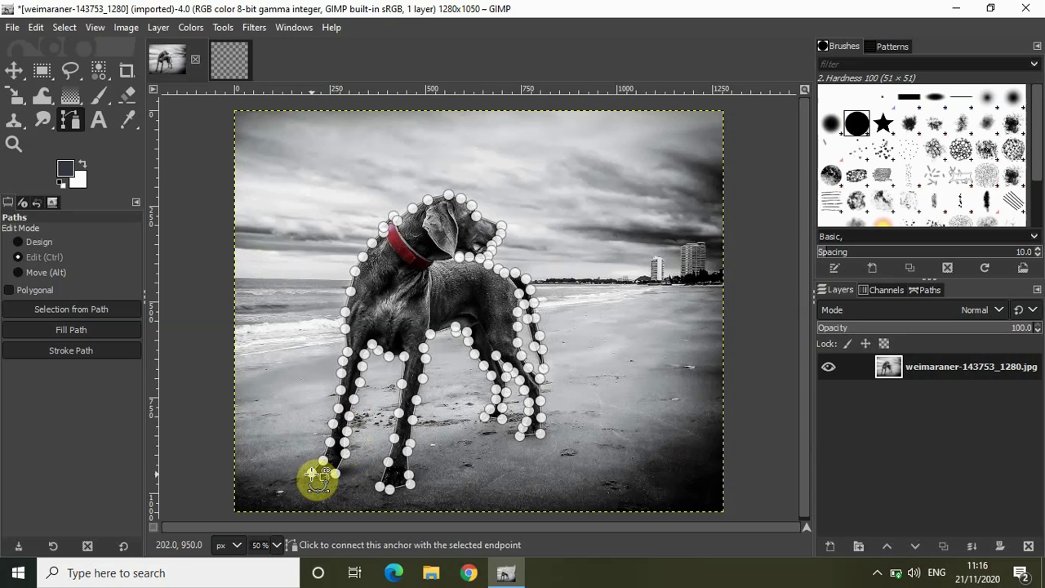
ctrl+click(311, 473)
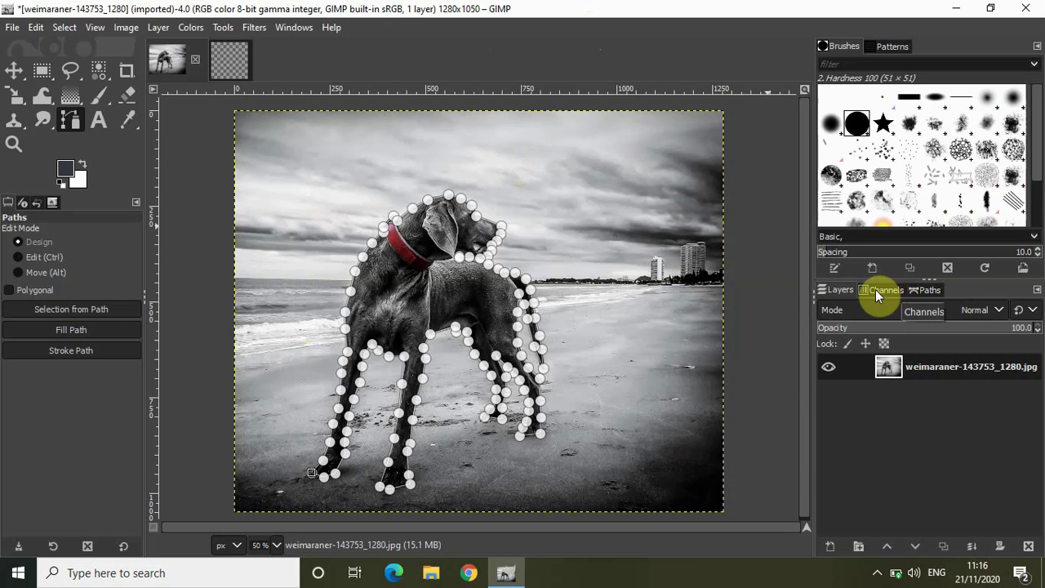
Copy the Unnamed dog-outline path from the Paths list
click(928, 289)
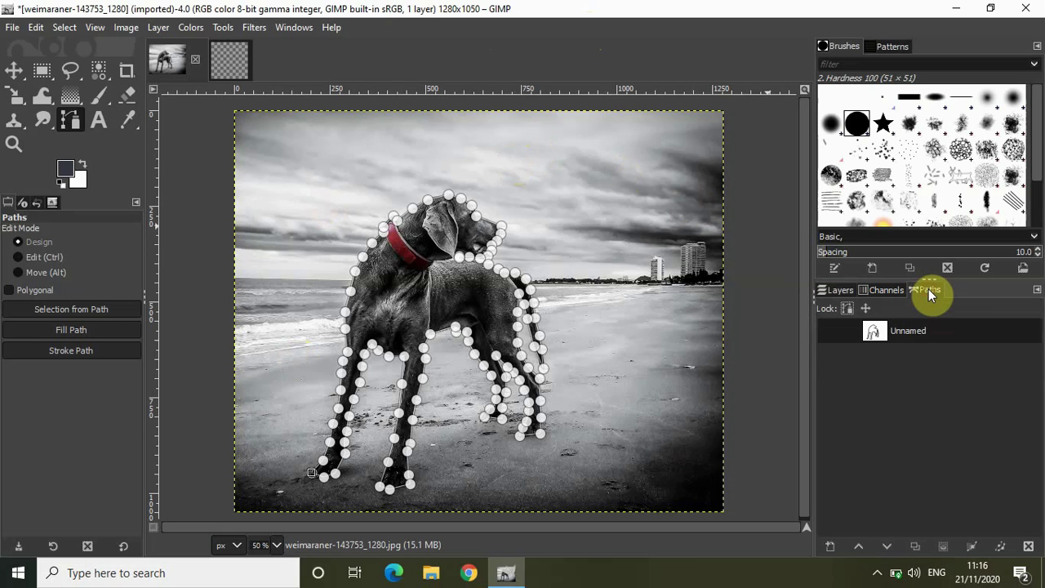
right_click(902, 330)
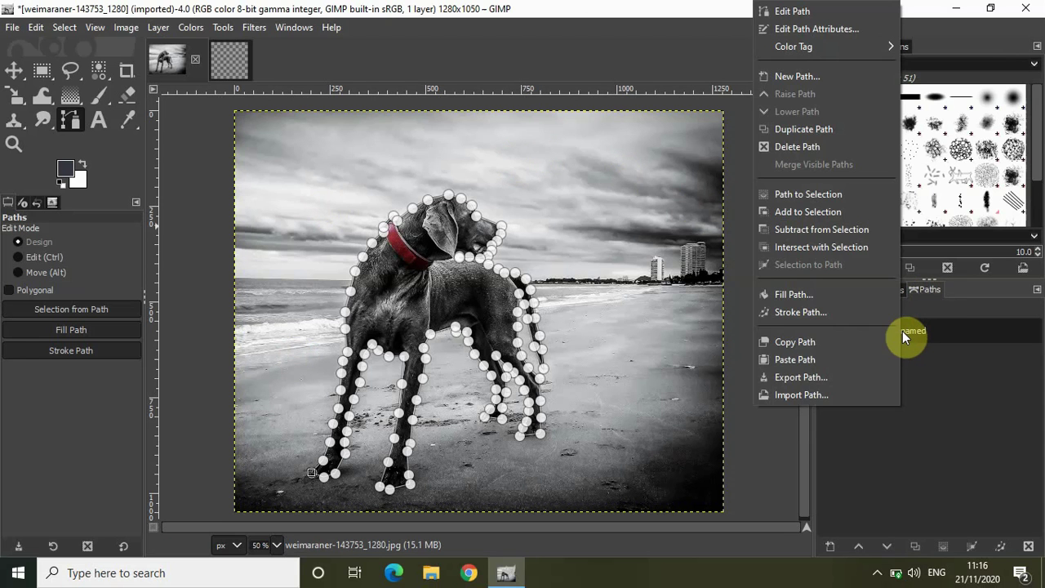
click(824, 343)
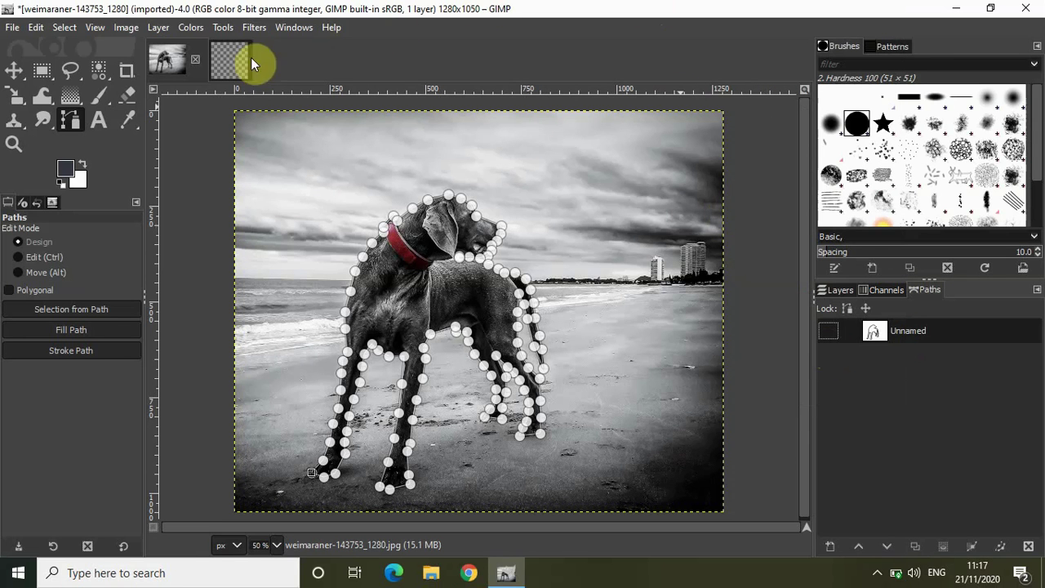
On the Untitled image, undo the stray path and fill the canvas with the dark navy foreground colour
click(227, 61)
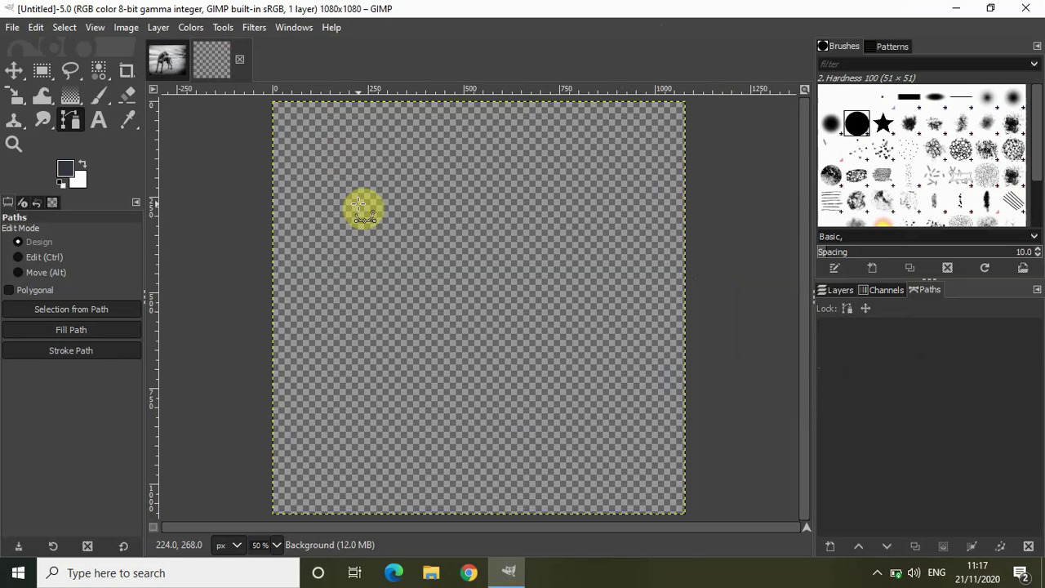
click(251, 108)
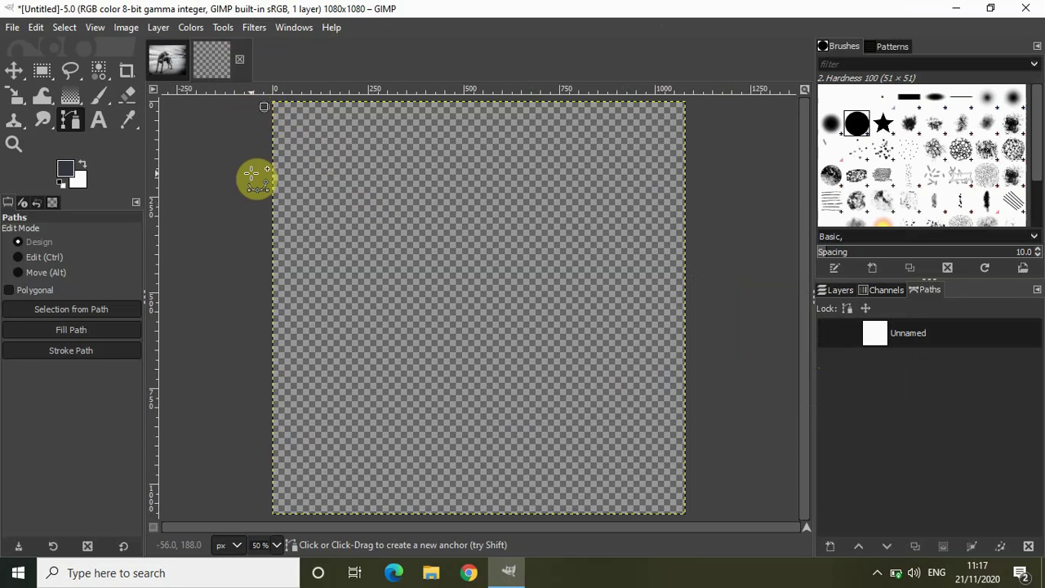
key(ctrl+z)
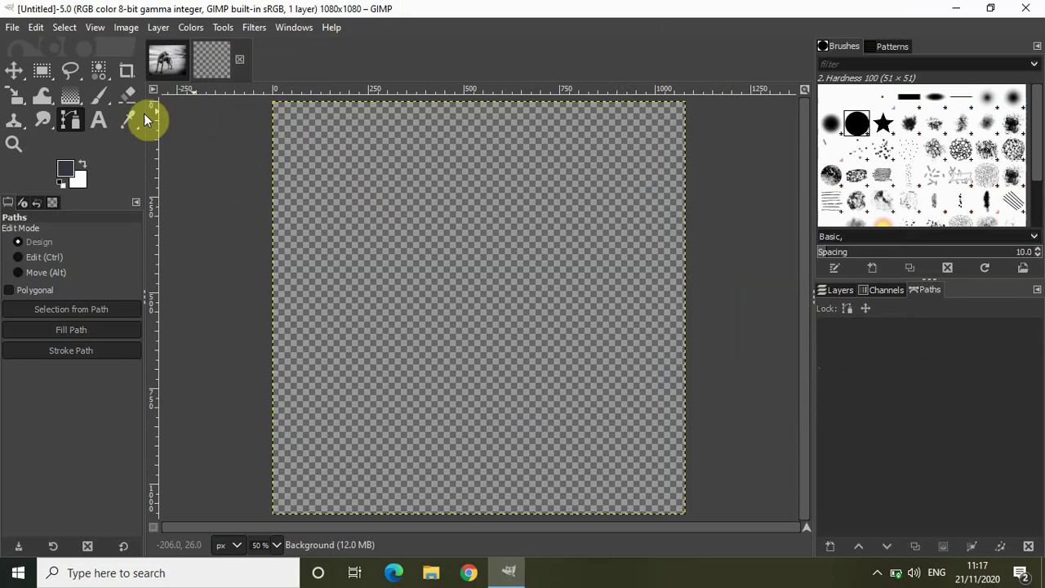
click(38, 29)
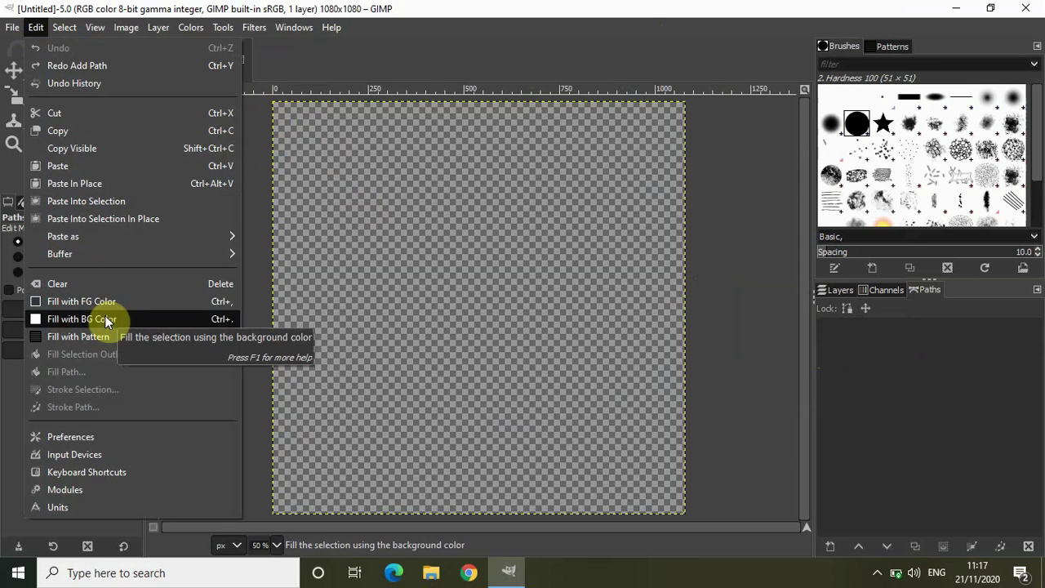
click(109, 302)
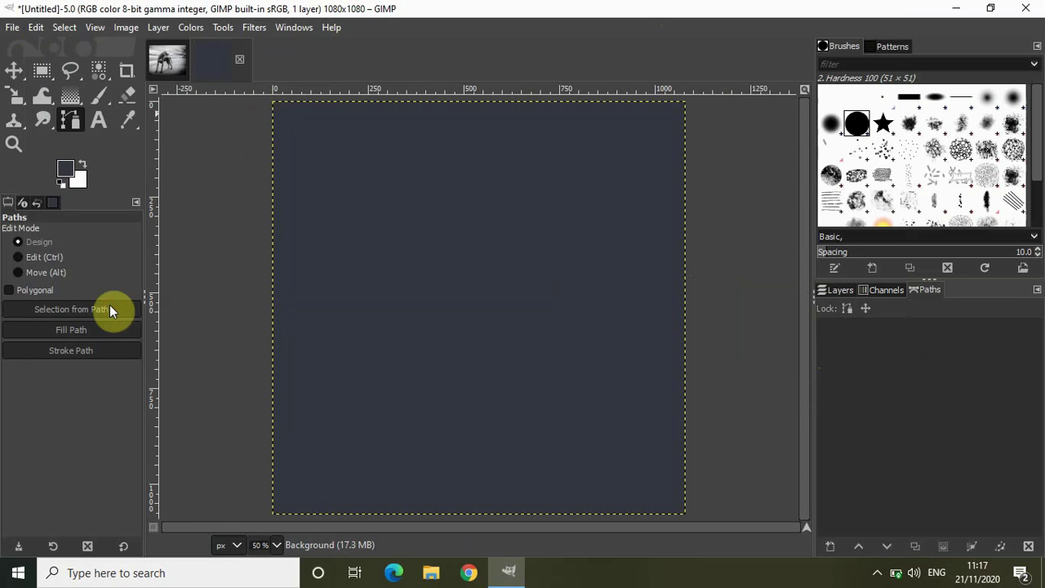
Paste the copied dog path into the navy image's empty Paths list
click(838, 290)
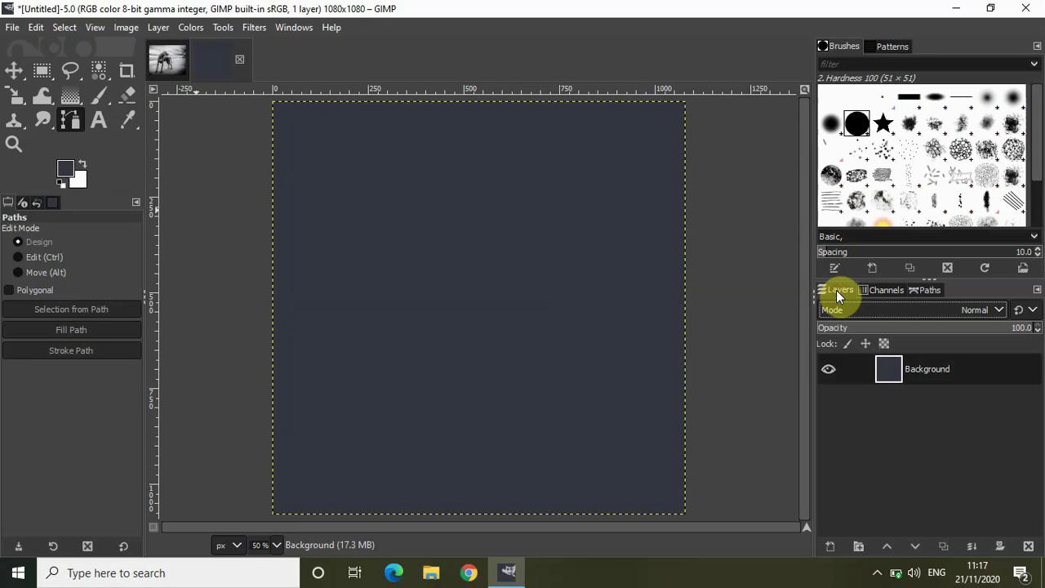
click(888, 289)
click(925, 290)
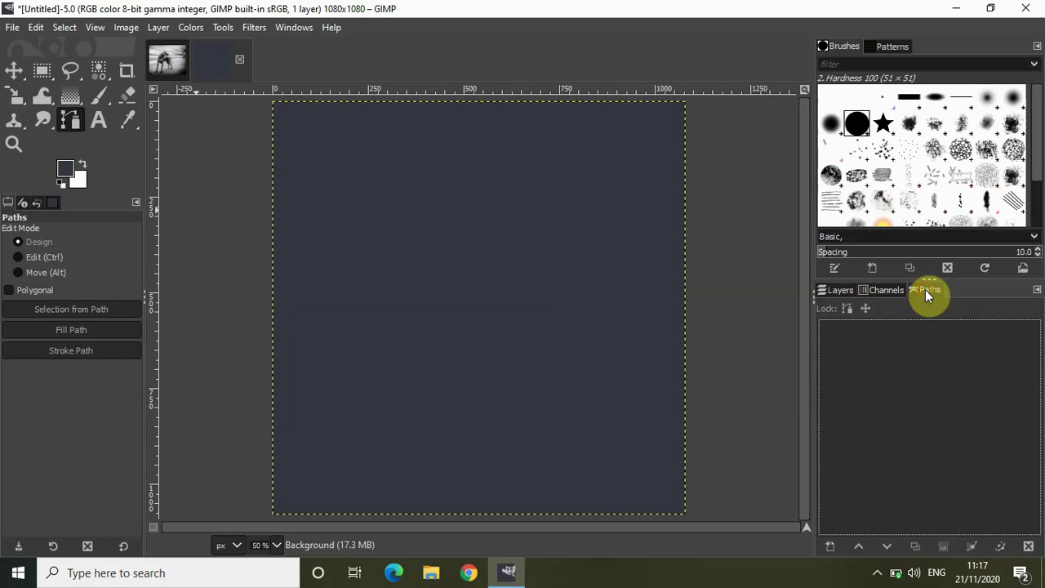
right_click(879, 347)
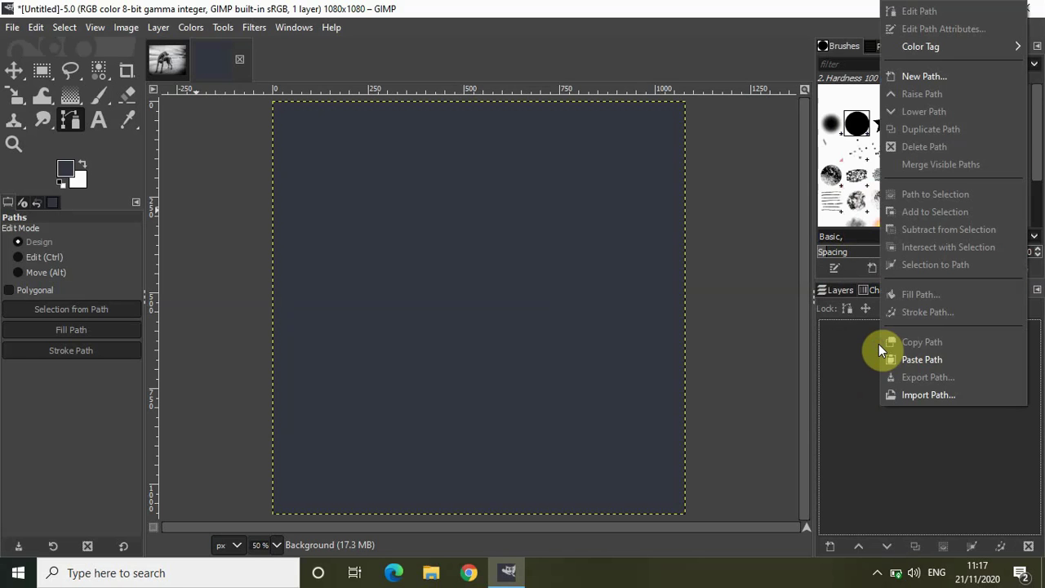
click(950, 359)
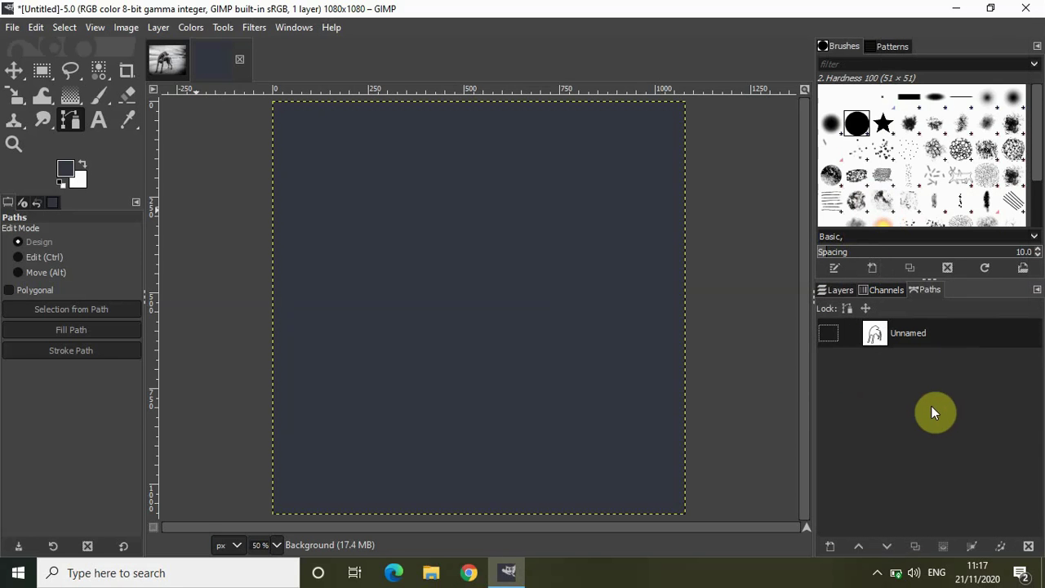
click(170, 61)
click(233, 66)
Make a dog-shaped selection from the pasted path using Selection from Path
double_click(905, 330)
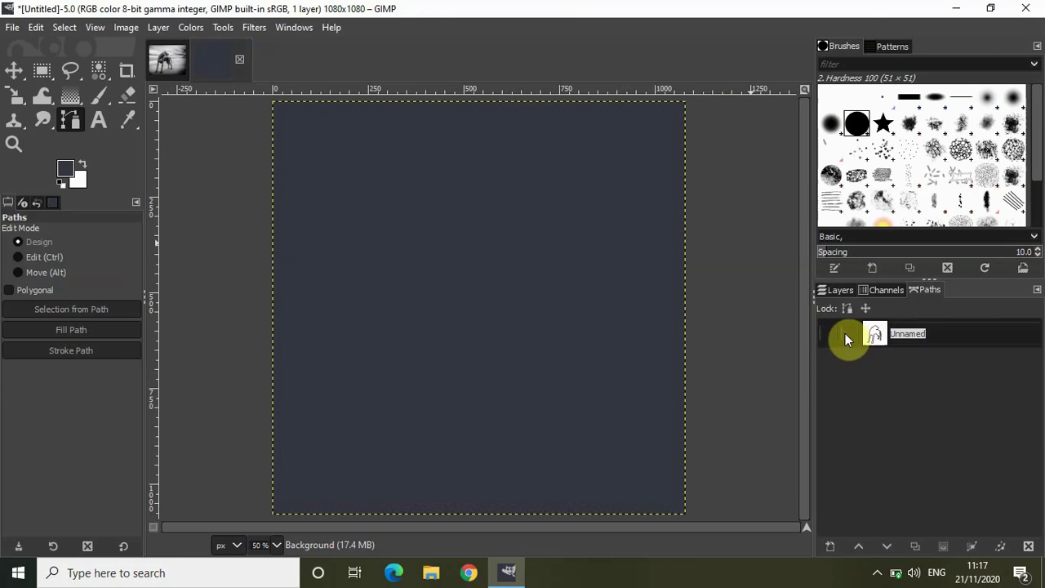
double_click(872, 334)
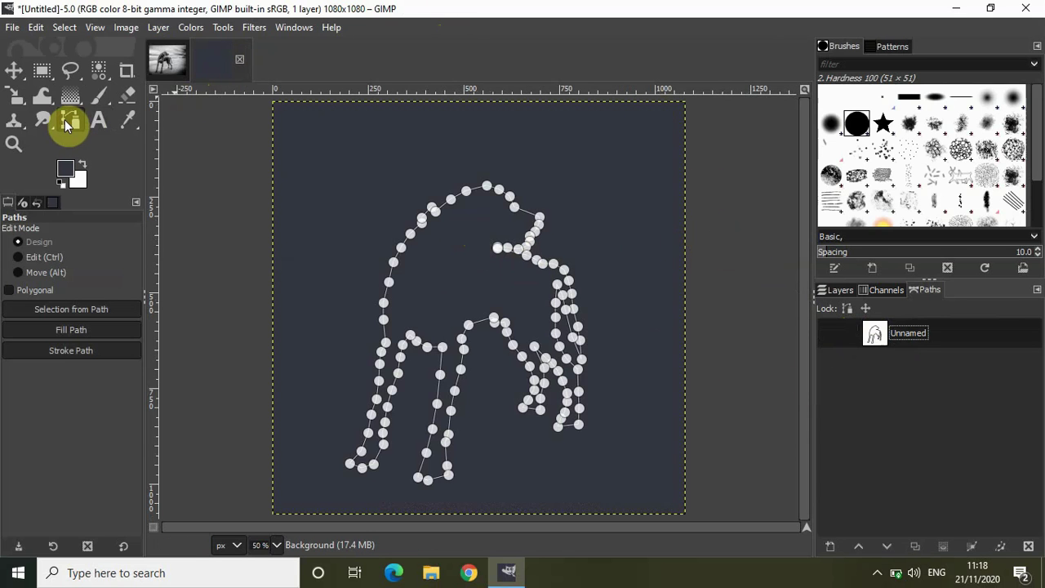
click(204, 214)
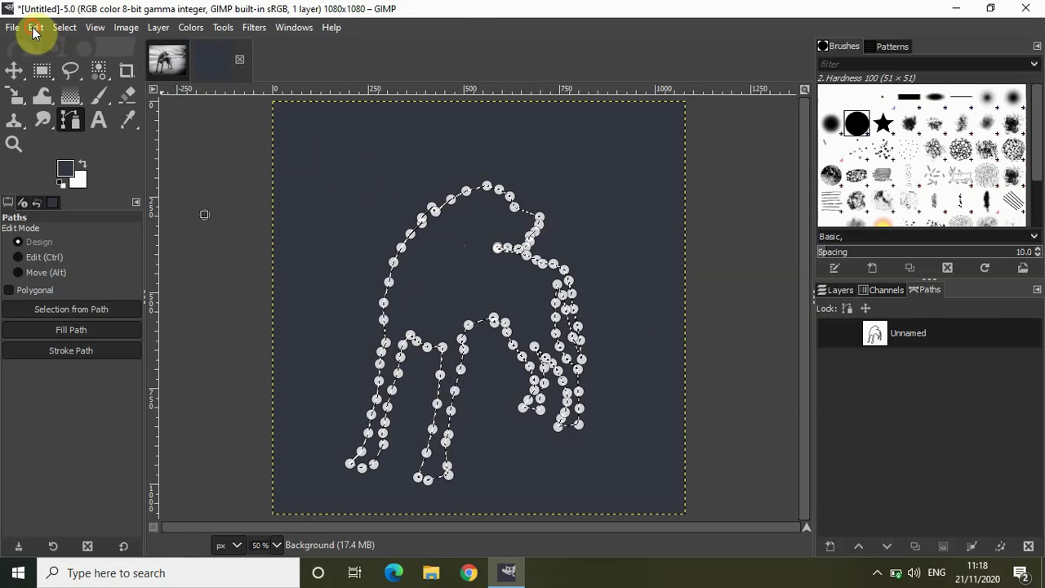
Fill the dog-shaped selection with the white background colour
click(36, 27)
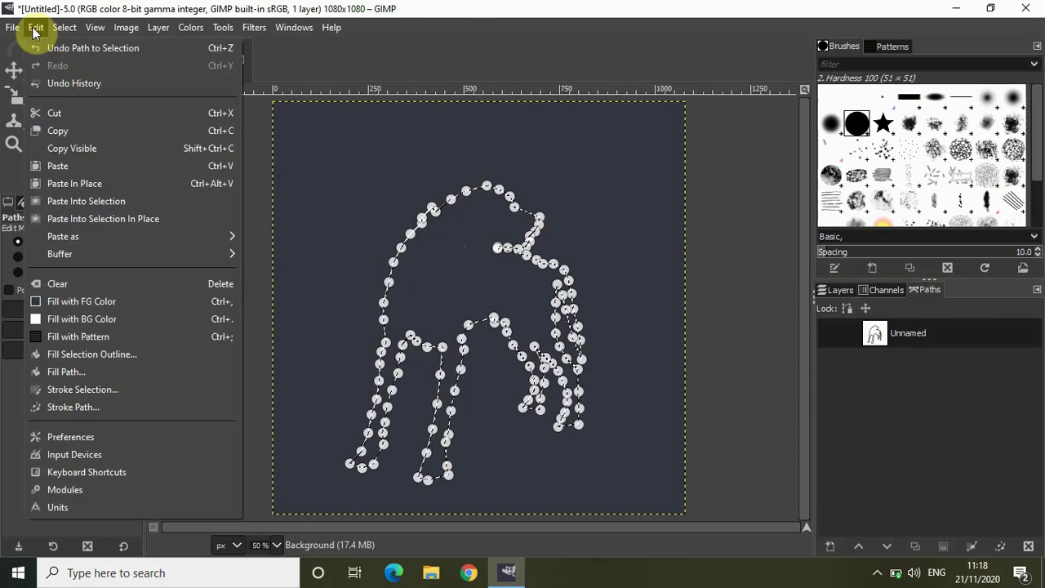
click(101, 320)
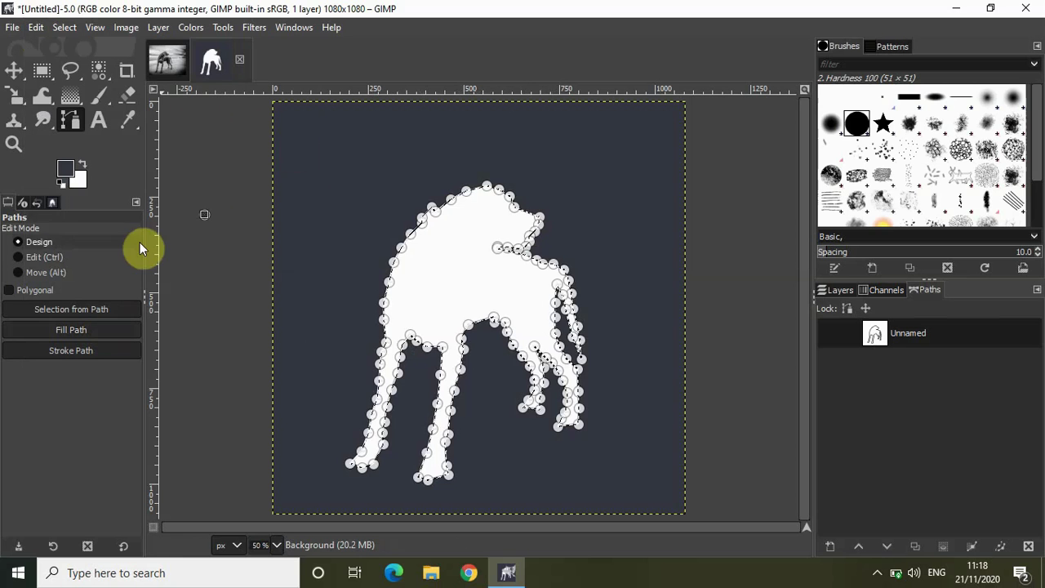
click(37, 27)
click(37, 27)
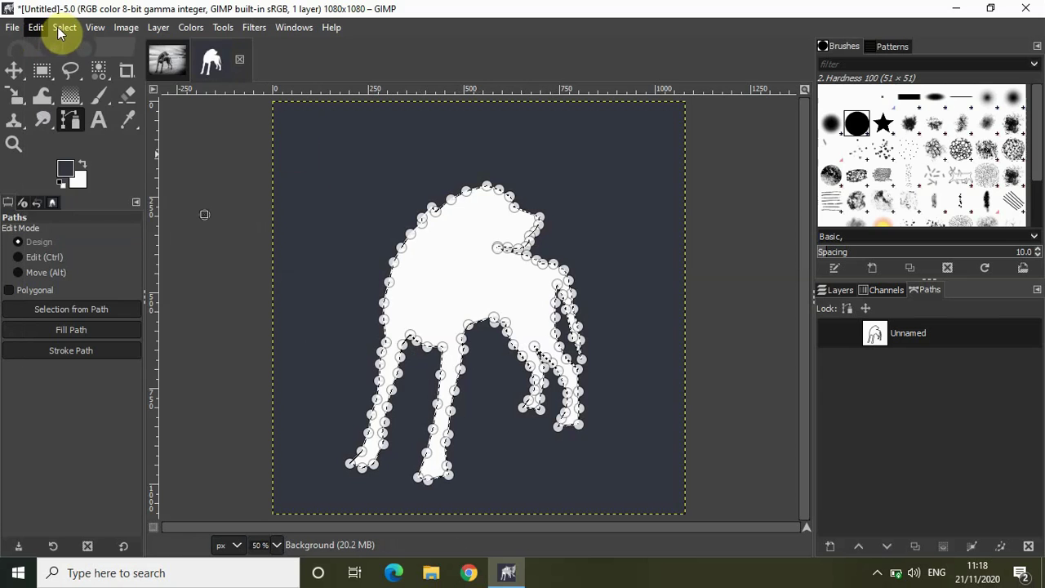
click(57, 27)
click(57, 27)
click(58, 31)
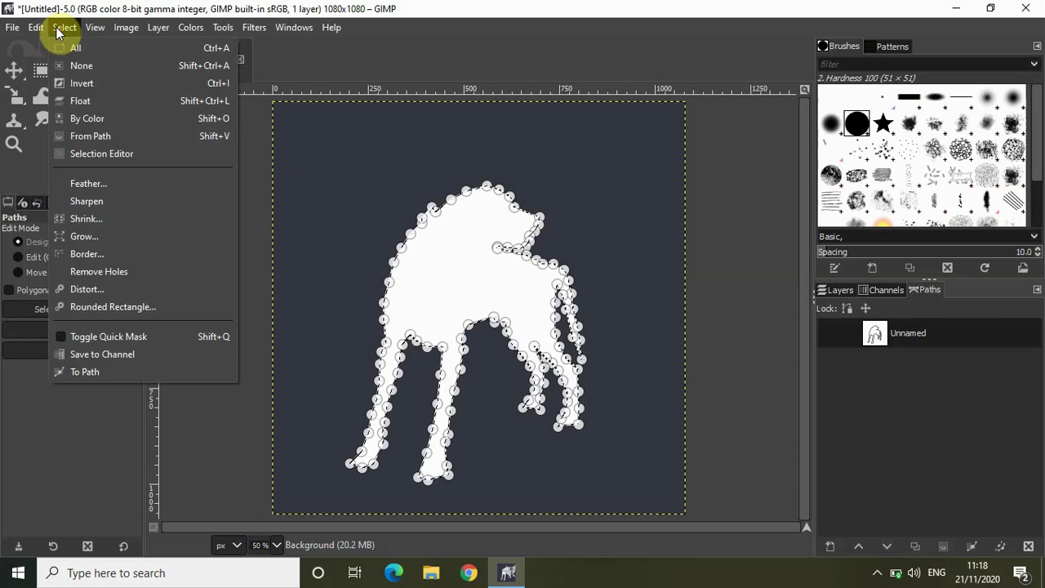
Drop the selection, pick the Move tool, and compare the white silhouette against the beach photo
click(75, 66)
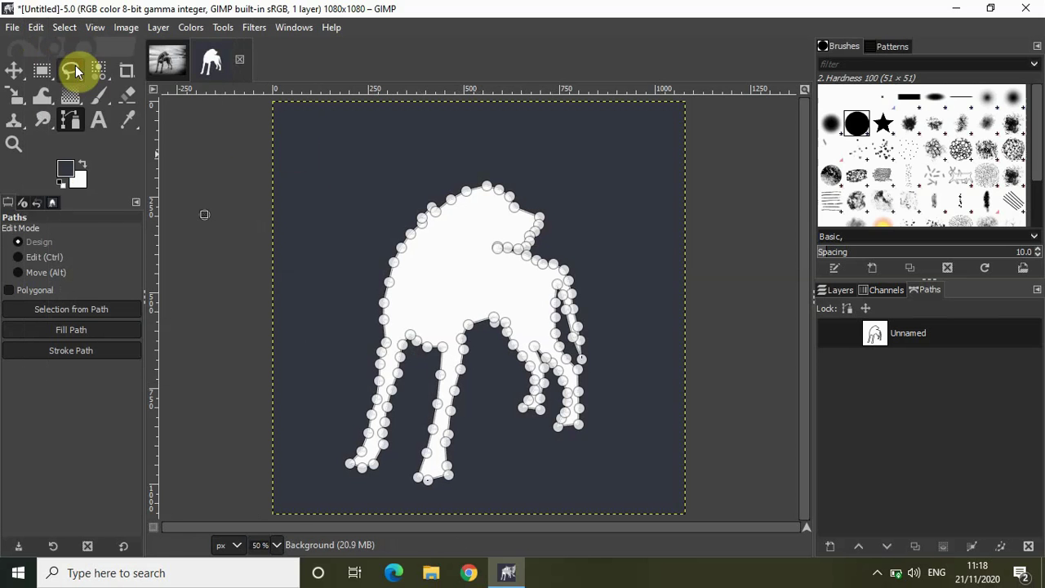
click(13, 72)
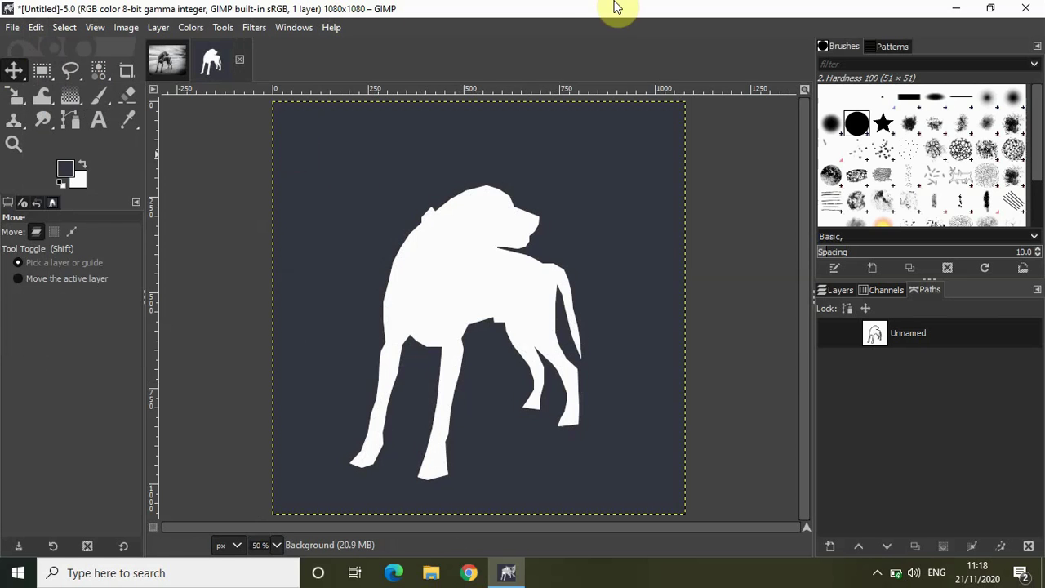
click(161, 64)
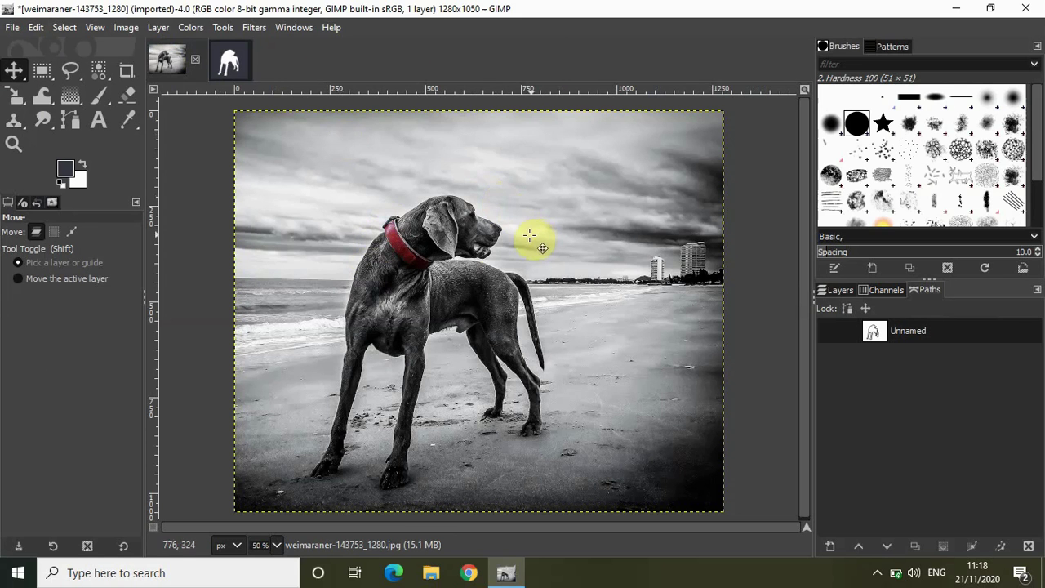
click(229, 59)
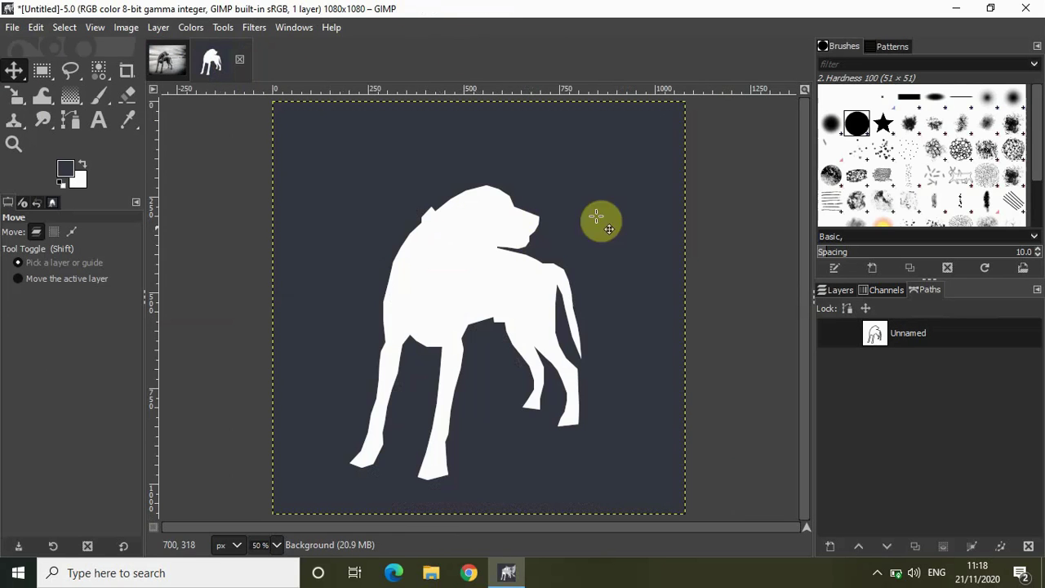
click(883, 458)
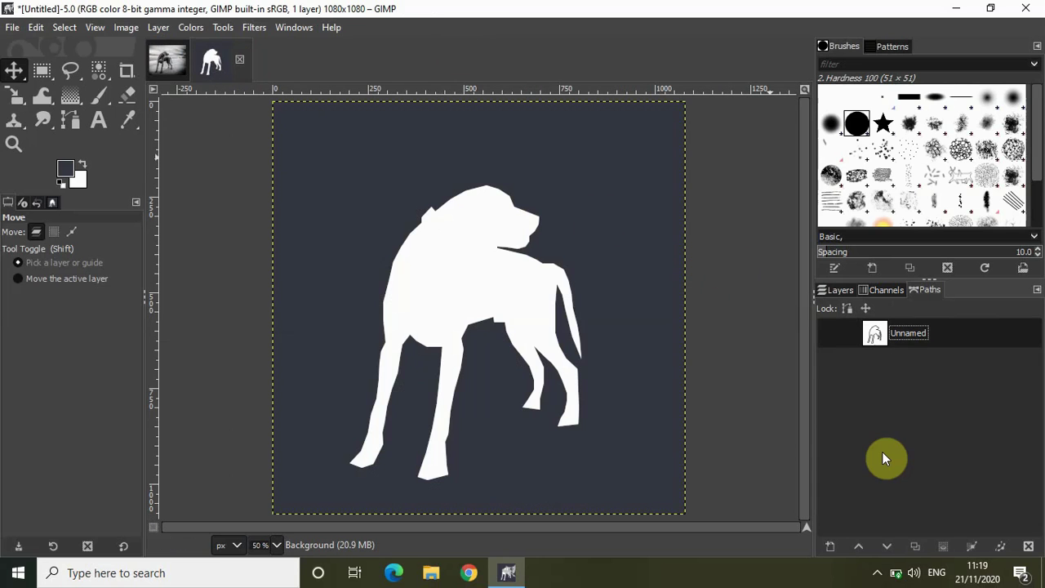